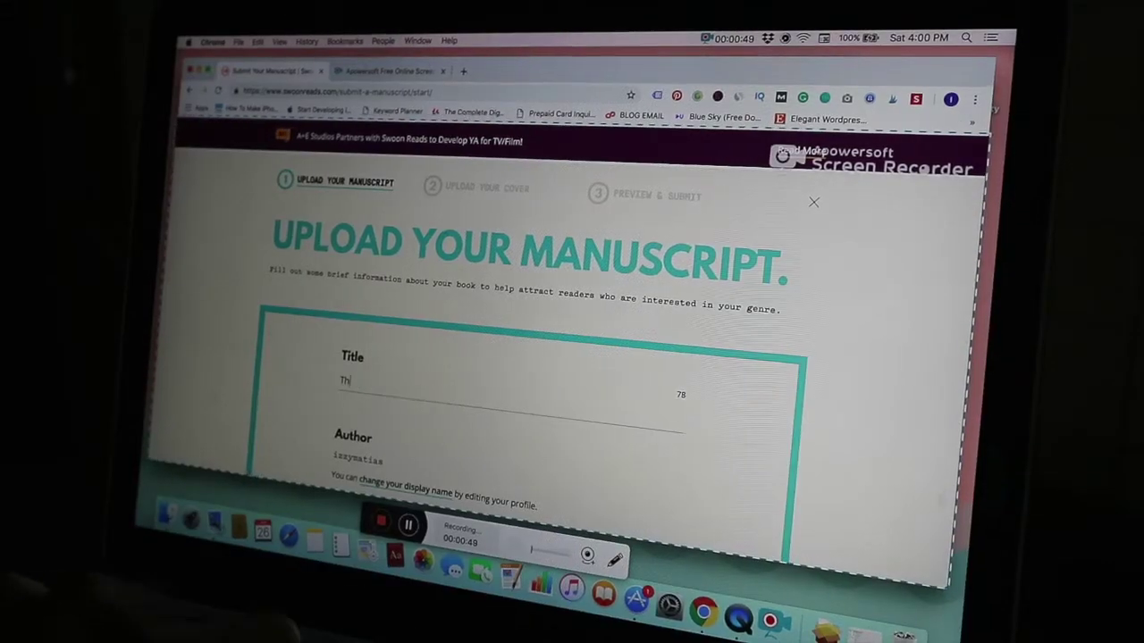
Begin entering the manuscript's title with "The Hush" in the upload form.
{"action": "type", "text": "e Hush S"}
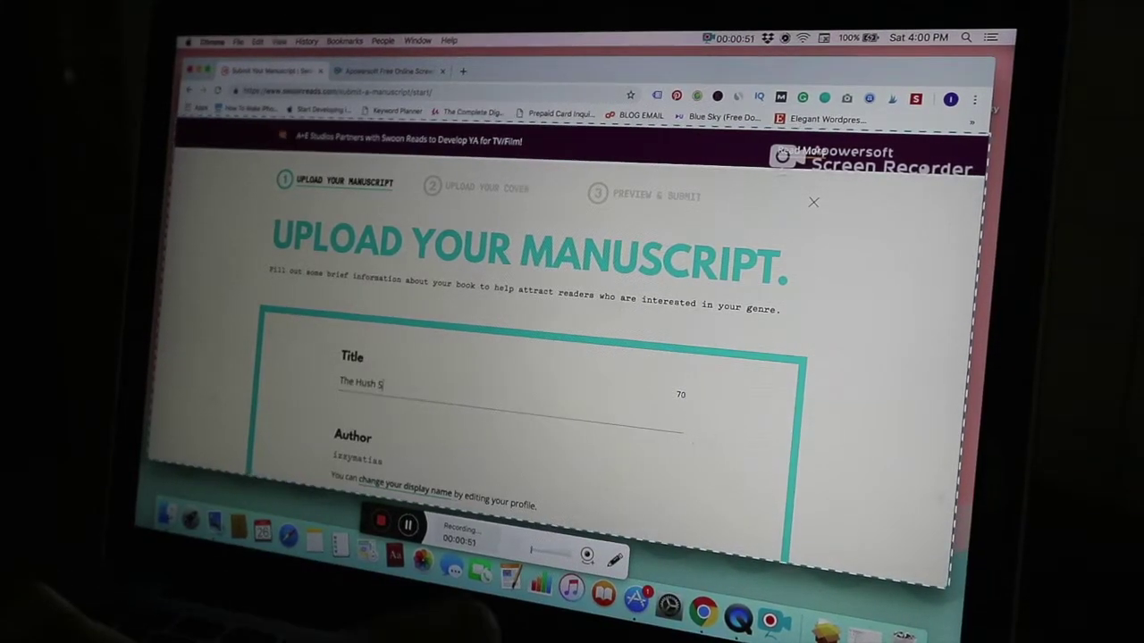
{"action": "type", "text": "oci"}
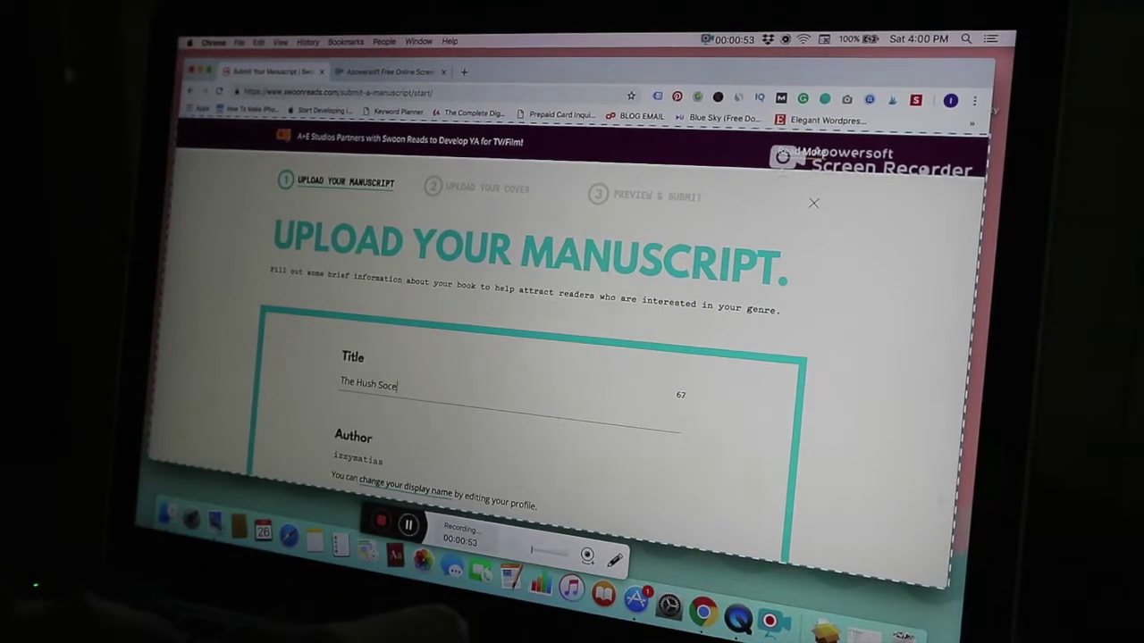
{"action": "type", "text": "et"}
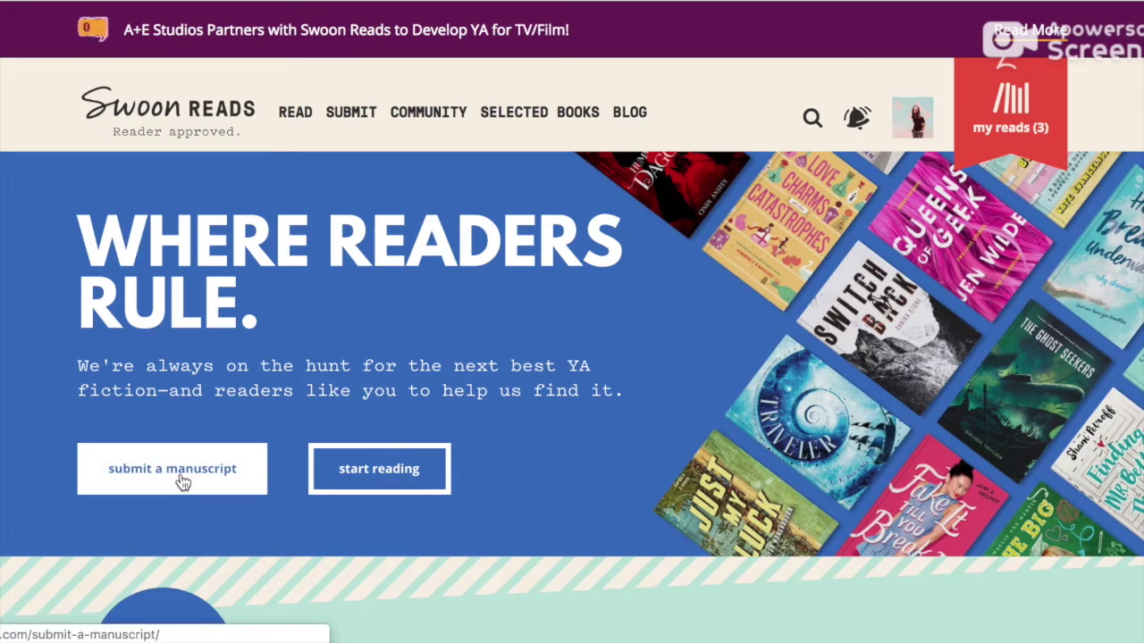
Open the manuscript submission page from the home page and start a new submission.
{"action": "left_click", "coordinate": [182, 482]}
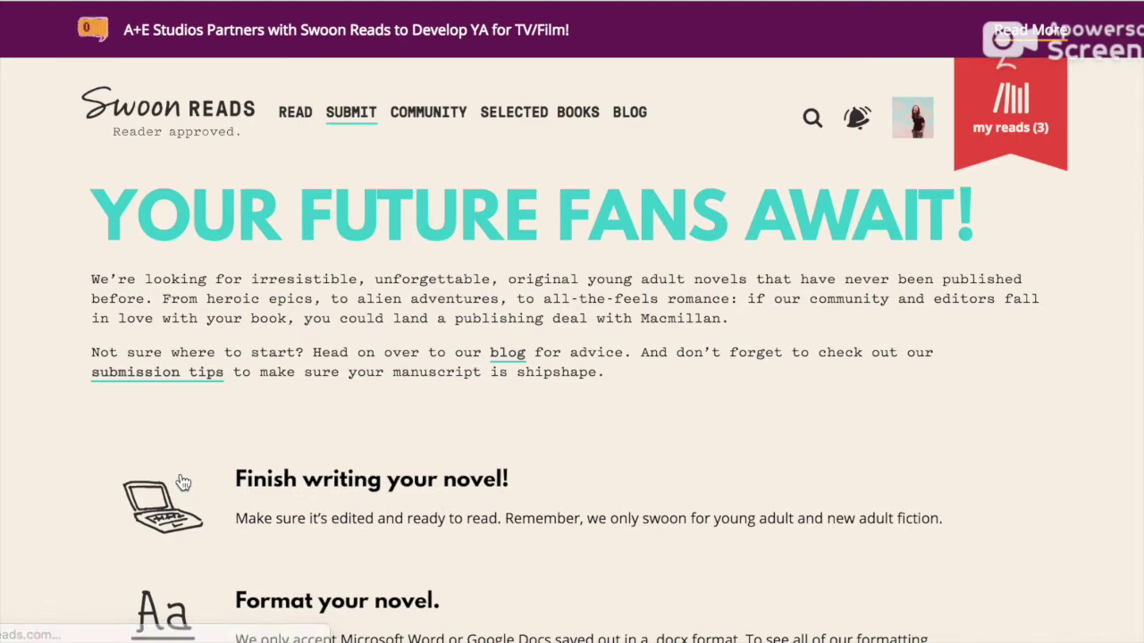
{"action": "scroll", "coordinate": [1017, 478], "scroll_direction": "down", "scroll_amount": 3}
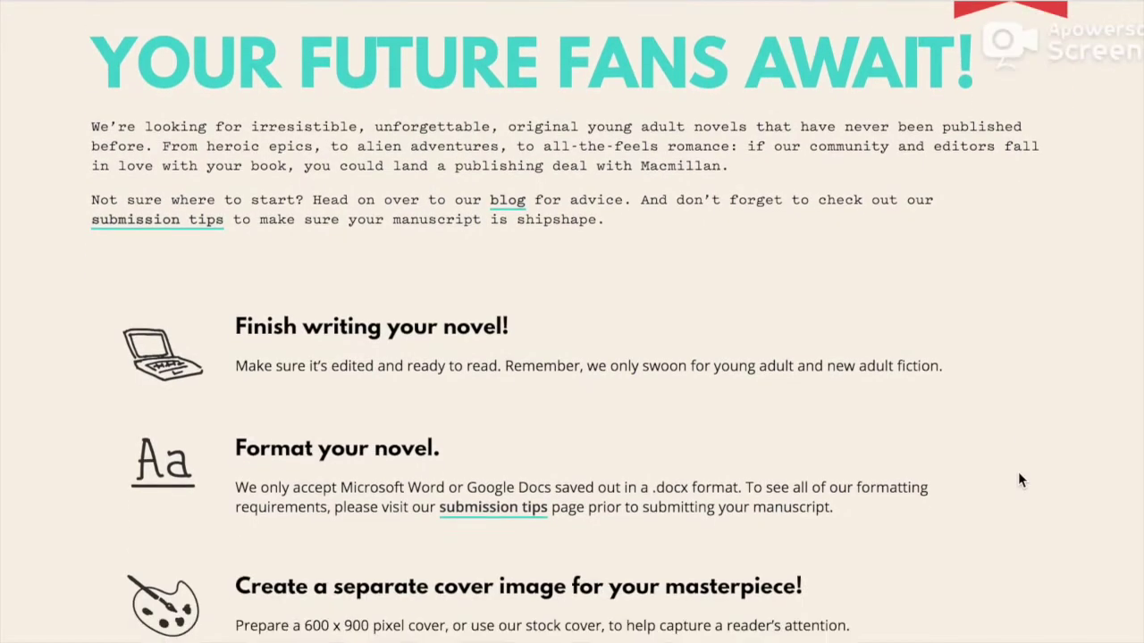
{"action": "scroll", "coordinate": [1018, 473], "scroll_direction": "down", "scroll_amount": 8}
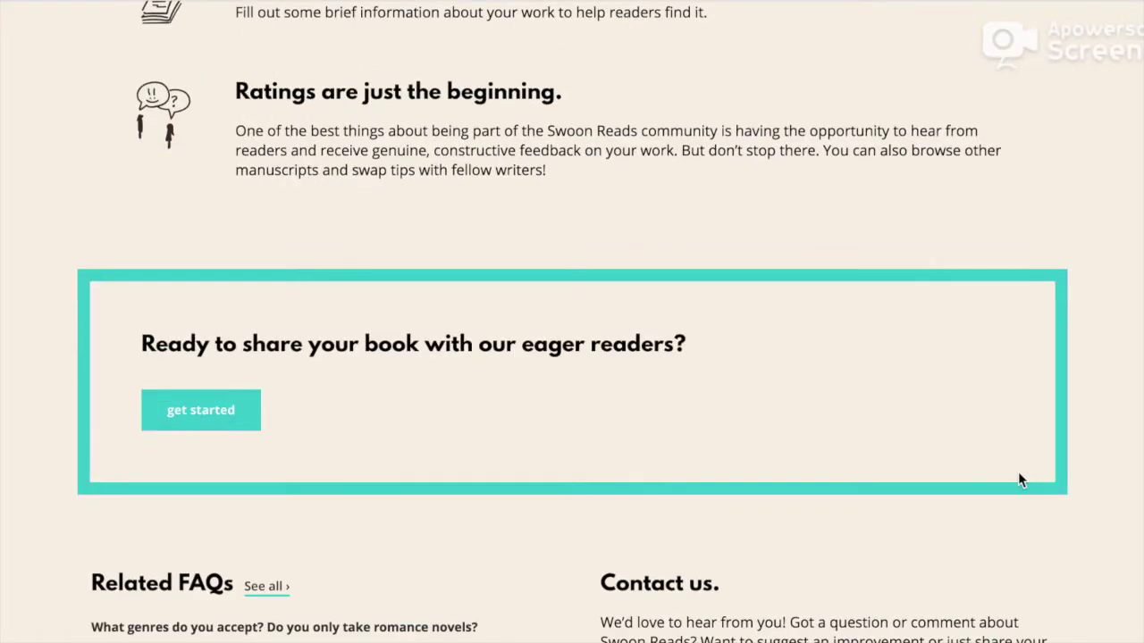
{"action": "scroll", "coordinate": [1019, 473], "scroll_direction": "down", "scroll_amount": 2}
{"action": "left_click", "coordinate": [214, 289]}
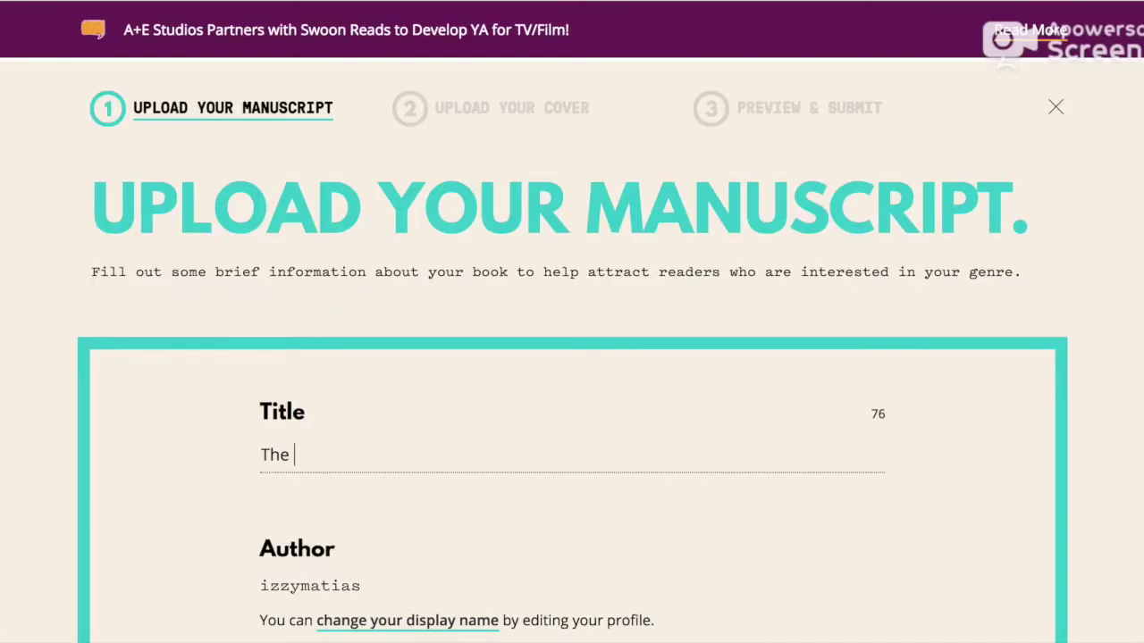
Complete the manuscript's title as "The Hush Society Presents...".
{"action": "type", "text": "Hush "}
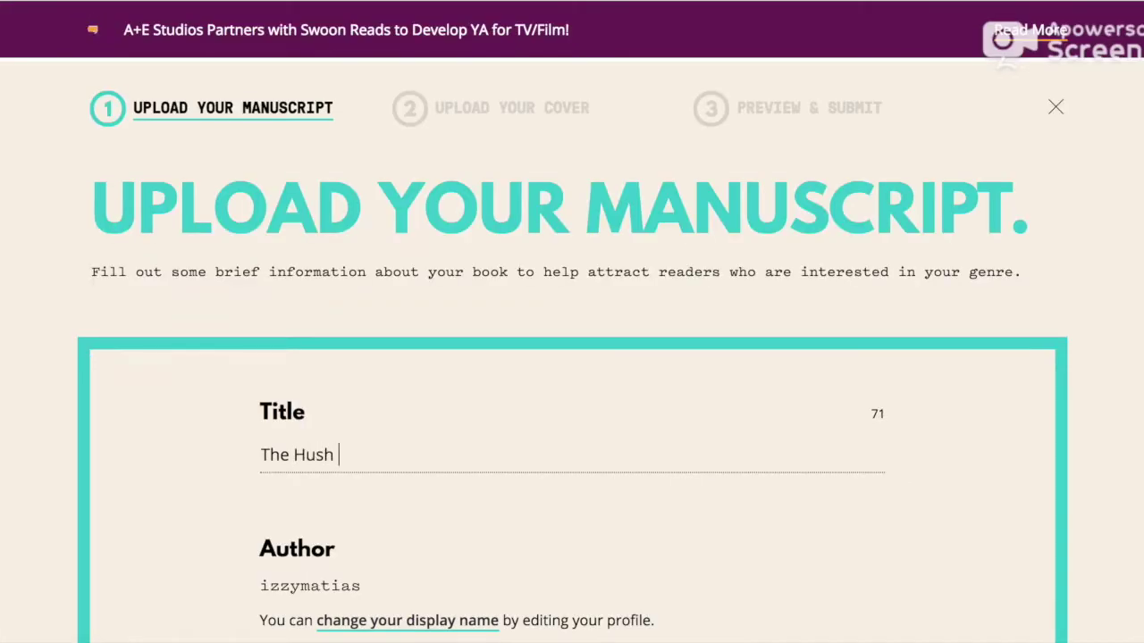
{"action": "type", "text": "Society Present"}
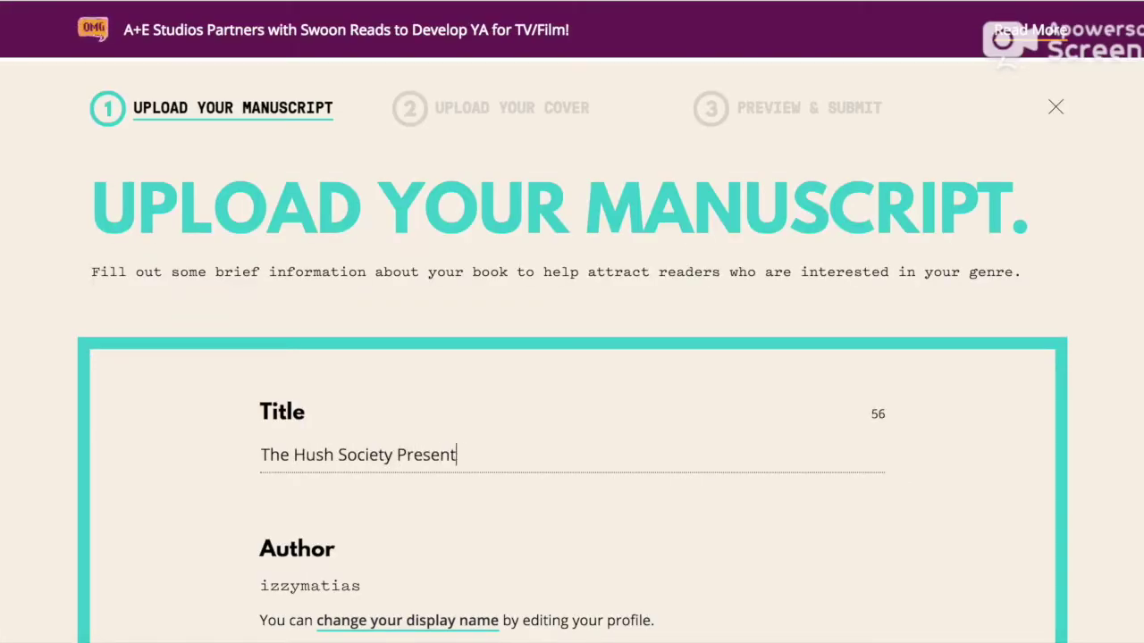
{"action": "type", "text": "s..."}
Set the manuscript's primary genre to Contemporary.
{"action": "scroll", "coordinate": [540, 481], "scroll_direction": "down", "scroll_amount": 5}
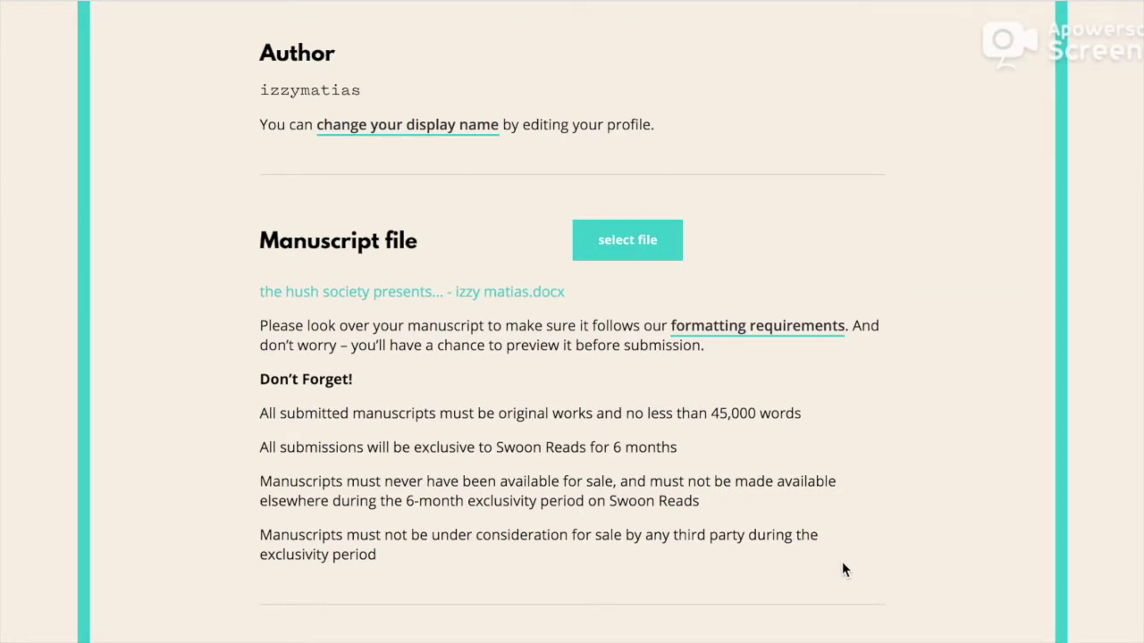
{"action": "scroll", "coordinate": [842, 563], "scroll_direction": "down", "scroll_amount": 1}
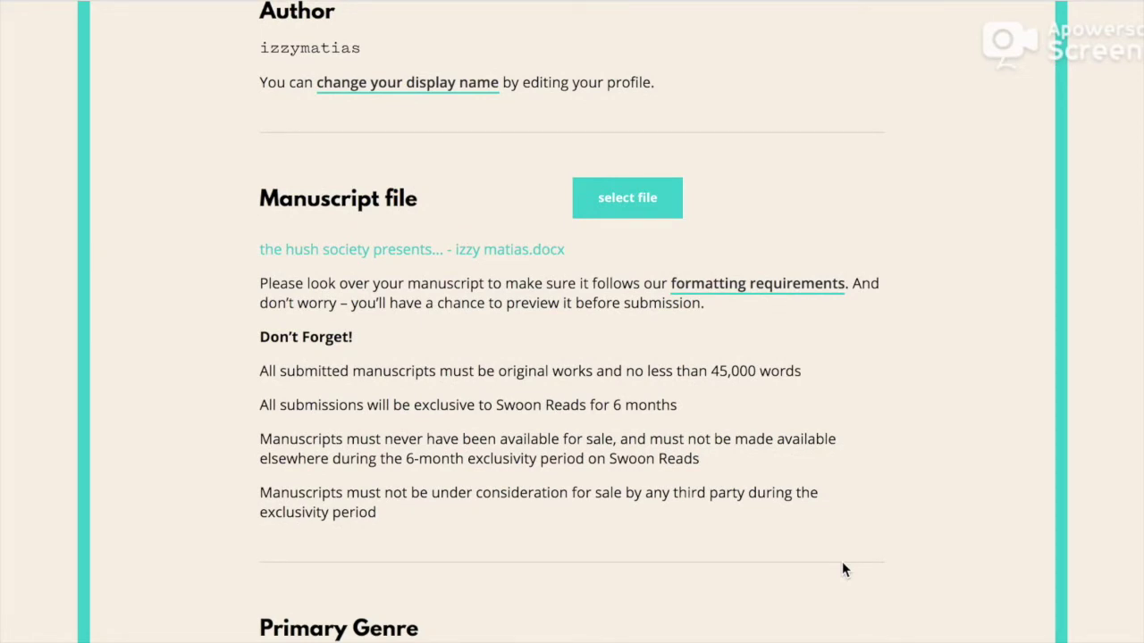
{"action": "scroll", "coordinate": [843, 564], "scroll_direction": "down", "scroll_amount": 3}
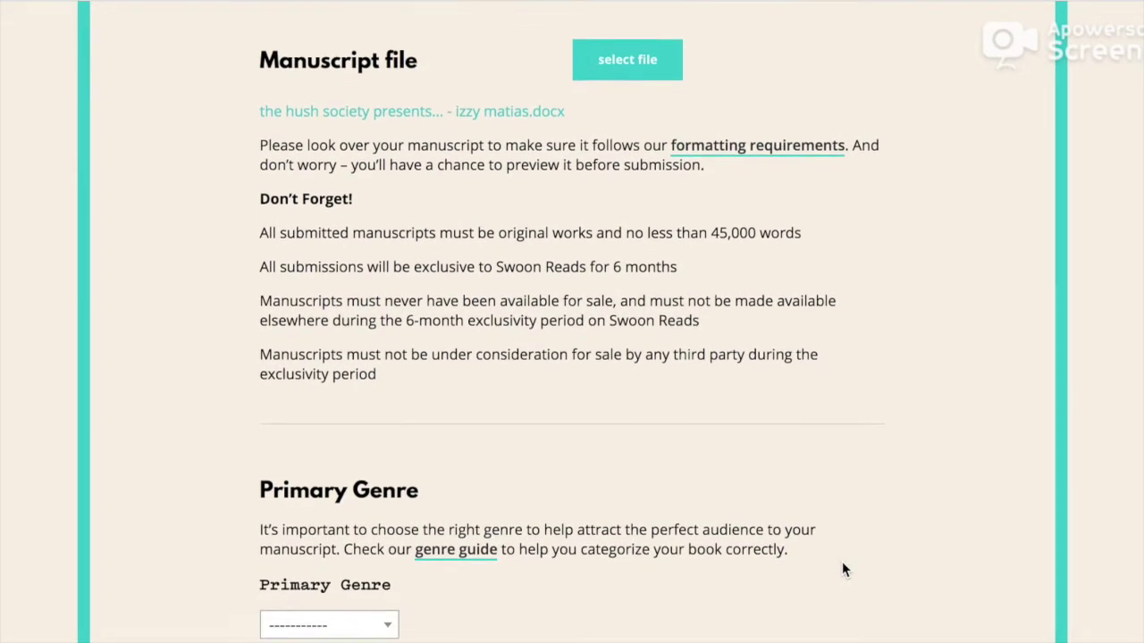
{"action": "scroll", "coordinate": [841, 570], "scroll_direction": "down", "scroll_amount": 3}
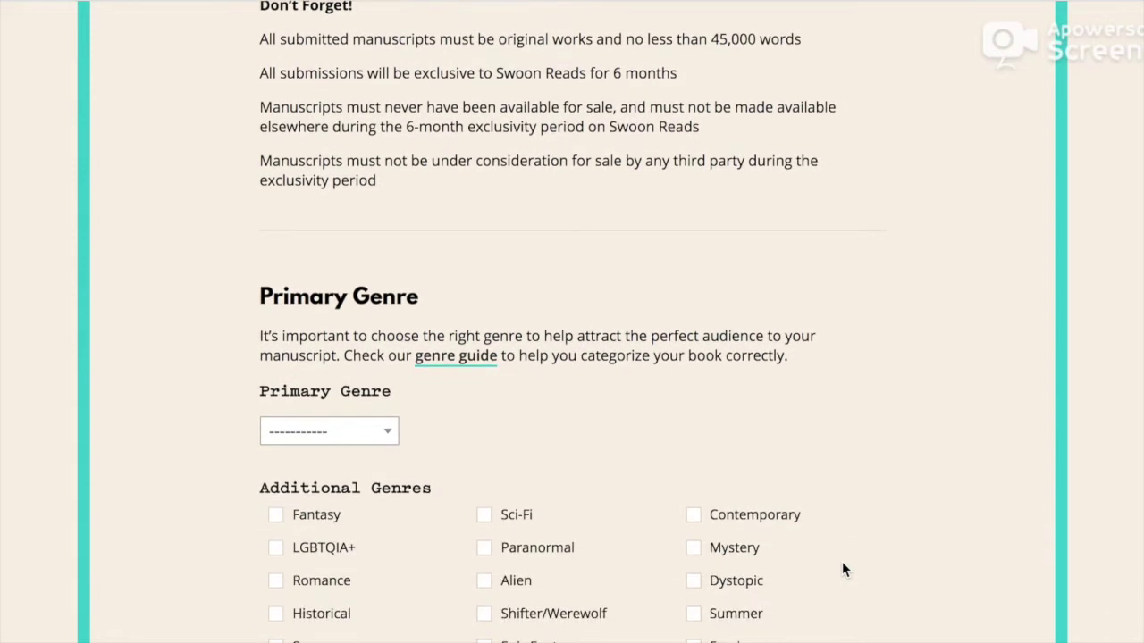
{"action": "left_click", "coordinate": [345, 381]}
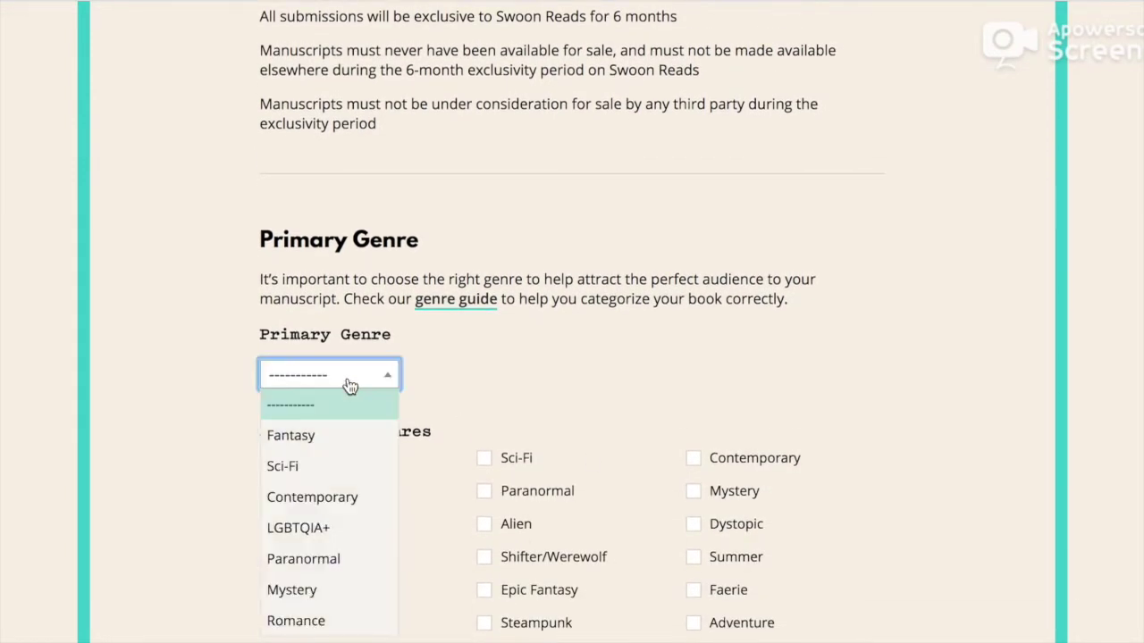
{"action": "left_click", "coordinate": [355, 507]}
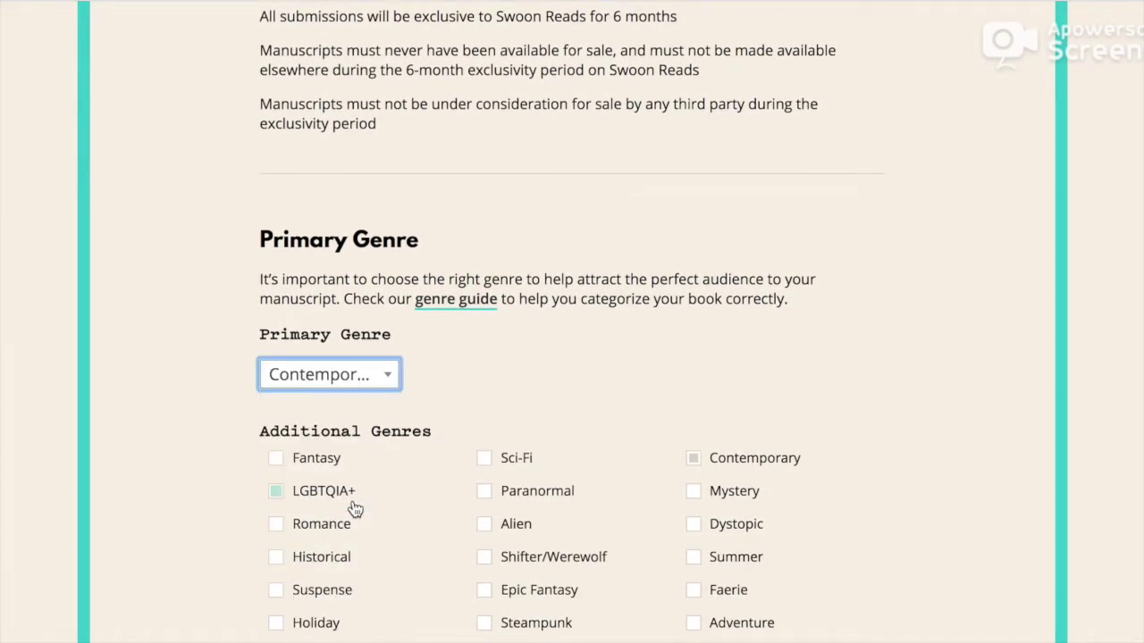
Select Romance, Family, Friendship, Summer and Adventure as the additional genres.
{"action": "scroll", "coordinate": [975, 421], "scroll_direction": "down", "scroll_amount": 3}
{"action": "scroll", "coordinate": [999, 456], "scroll_direction": "down", "scroll_amount": 1}
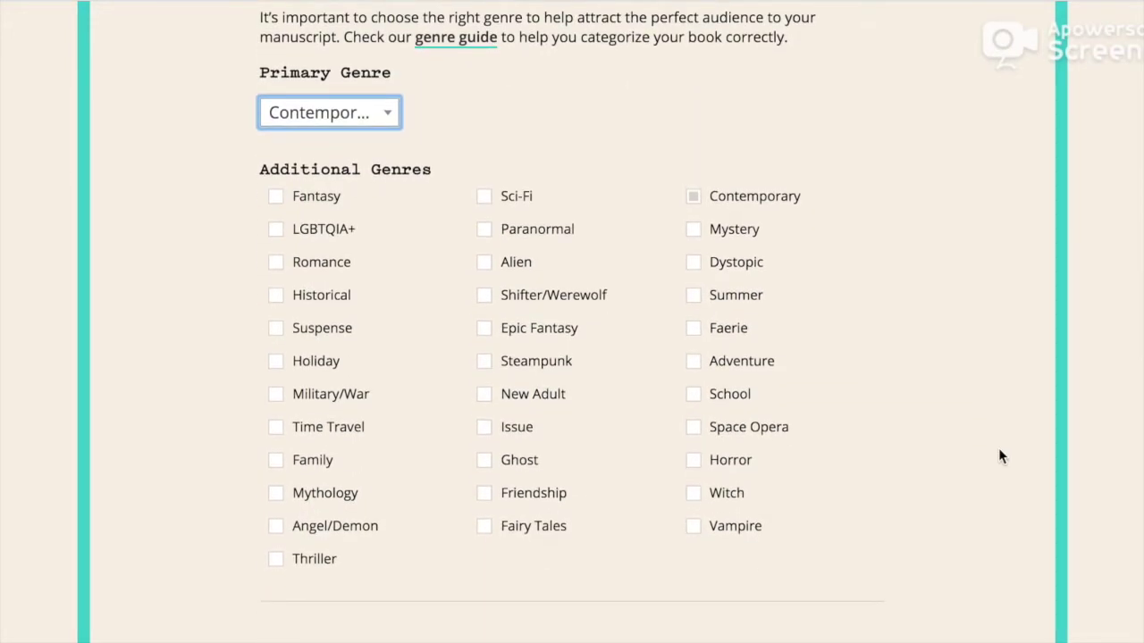
{"action": "left_click", "coordinate": [324, 275]}
{"action": "left_click", "coordinate": [324, 275]}
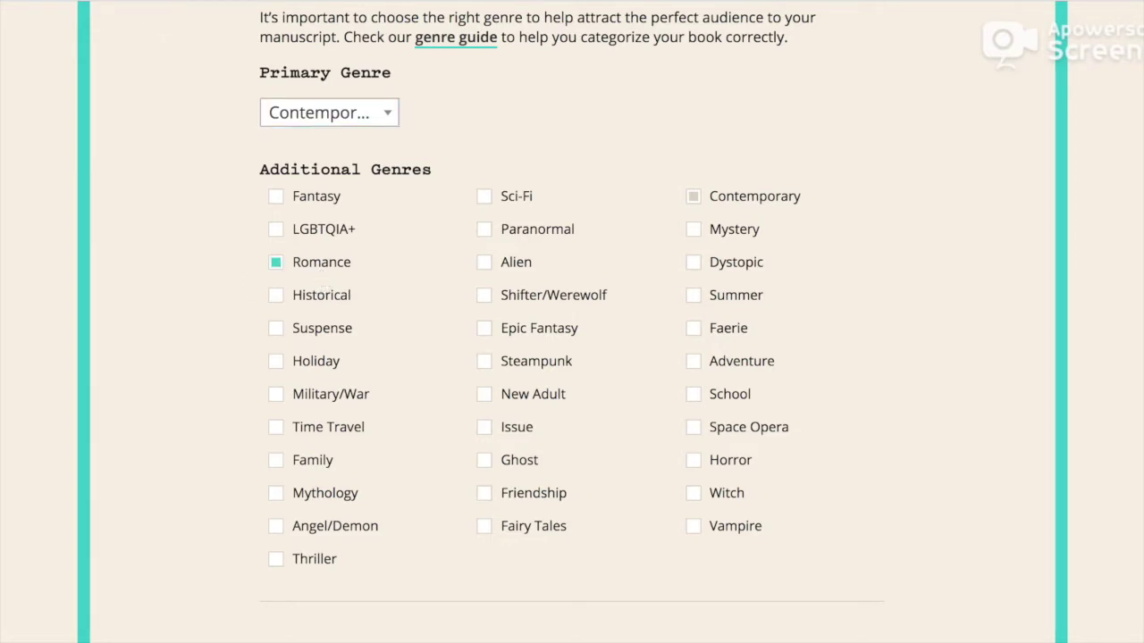
{"action": "left_click", "coordinate": [318, 469]}
{"action": "left_click", "coordinate": [535, 496]}
{"action": "left_click", "coordinate": [766, 367]}
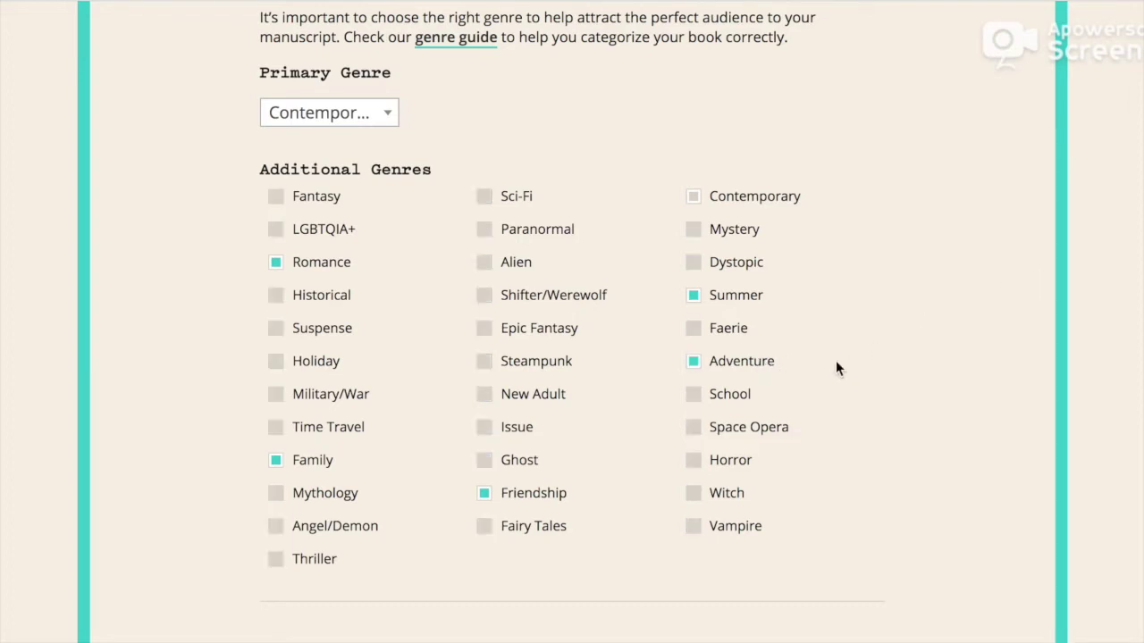
Fill in the short description with "Cameron dives into the world of secret shows & a spontaneous summer tour to face his biggest fear".
{"action": "scroll", "coordinate": [944, 398], "scroll_direction": "down", "scroll_amount": 3}
{"action": "left_click", "coordinate": [559, 428]}
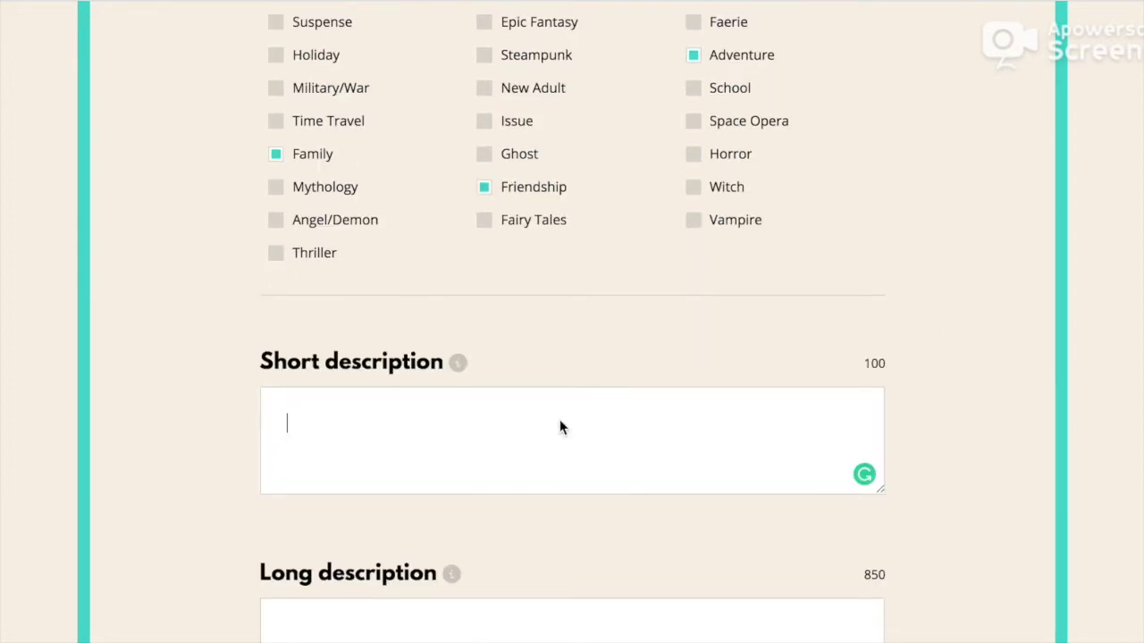
{"action": "key", "text": "ctrl+v"}
Fill in the long description with the blurb beginning "One night, Cameron and his best mates" and continue to the cover upload.
{"action": "scroll", "coordinate": [560, 427], "scroll_direction": "down", "scroll_amount": 4}
{"action": "left_click", "coordinate": [455, 268]}
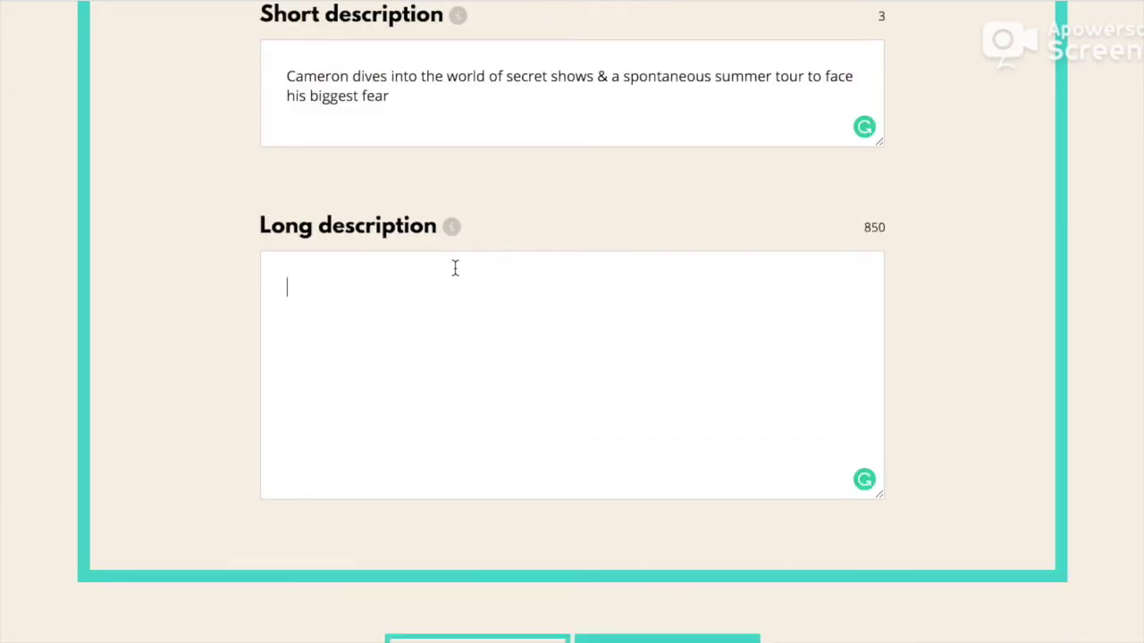
{"action": "type", "text": "One night, Cameron and his best mates, Benji and Eric, fellow musicians themselves, stumble upon a series of underground live music shows called The Hush Society. There they find a community of new musicians who inspire each other and help one another succeed—in music and life. Cameron is instantly drawn to the community—and its founder, Cassie, an enigmatic, artistic wild spirit.  When Cassie invites Cameron and his mates to join The Hush Society's summer tour, he decides to give his passion a go one last time. But Cameron sees this as his last shot and feels he must commit fully—sans safety net—if he wants to make it in music. Will Cameron finally be able to overcome the part of him ruled by fear? Or will he destroy his chances of success, his friendship with his best mates, and ultimately return his doomed life in Beverley?"}
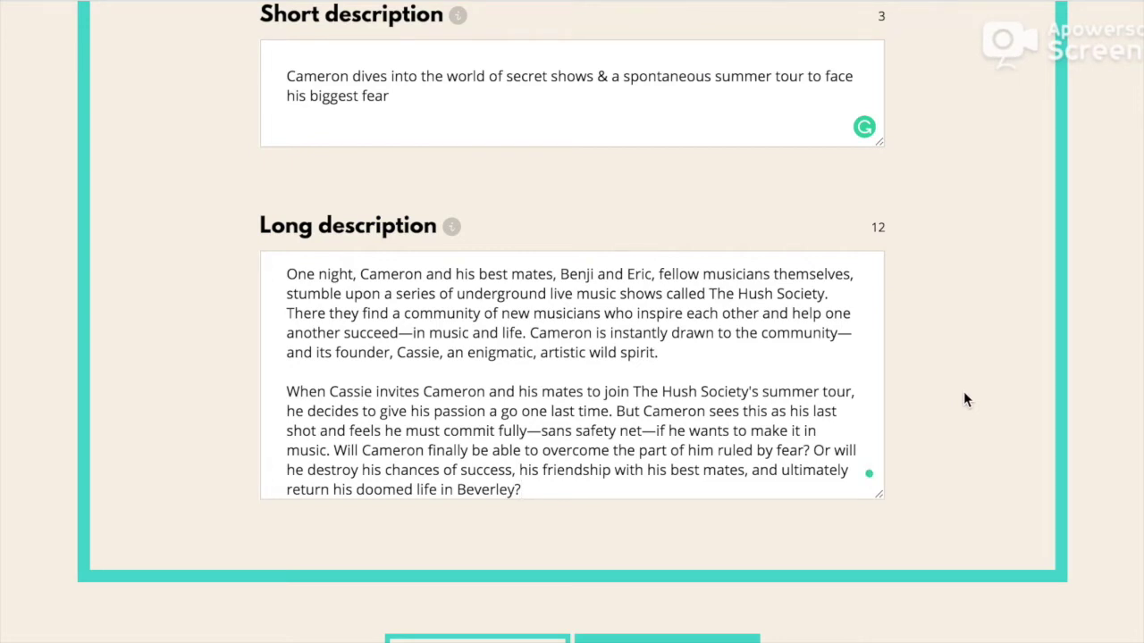
{"action": "scroll", "coordinate": [963, 391], "scroll_direction": "down", "scroll_amount": 2}
{"action": "left_click", "coordinate": [694, 556]}
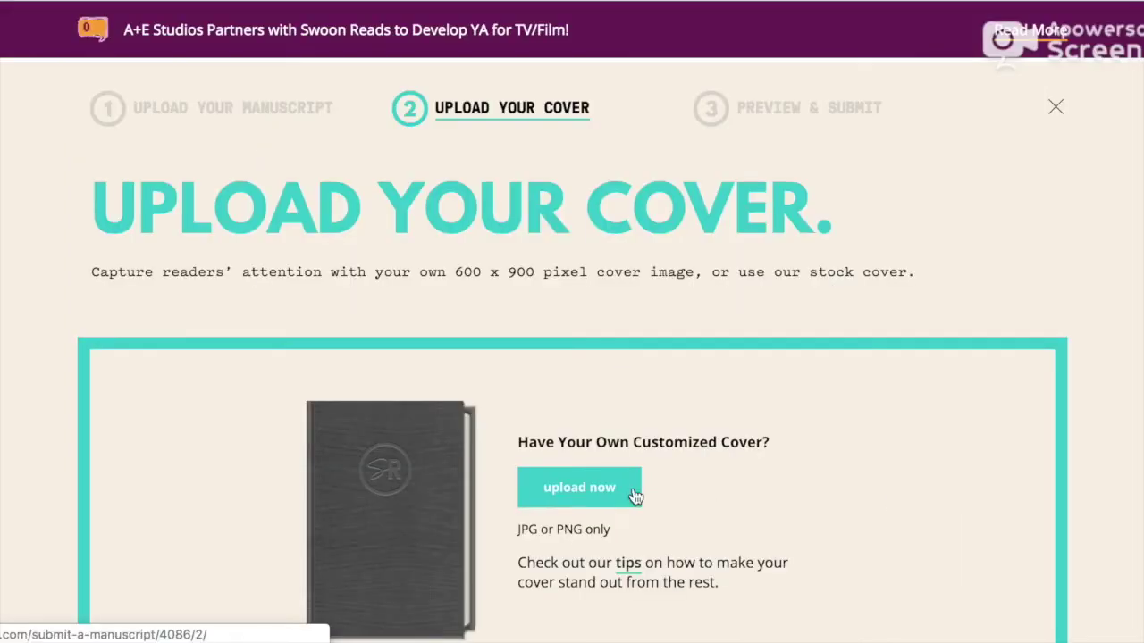
Upload the "The Hush Society Presents" cover JPG as the book's cover and continue to the manuscript preview.
{"action": "left_click", "coordinate": [581, 498]}
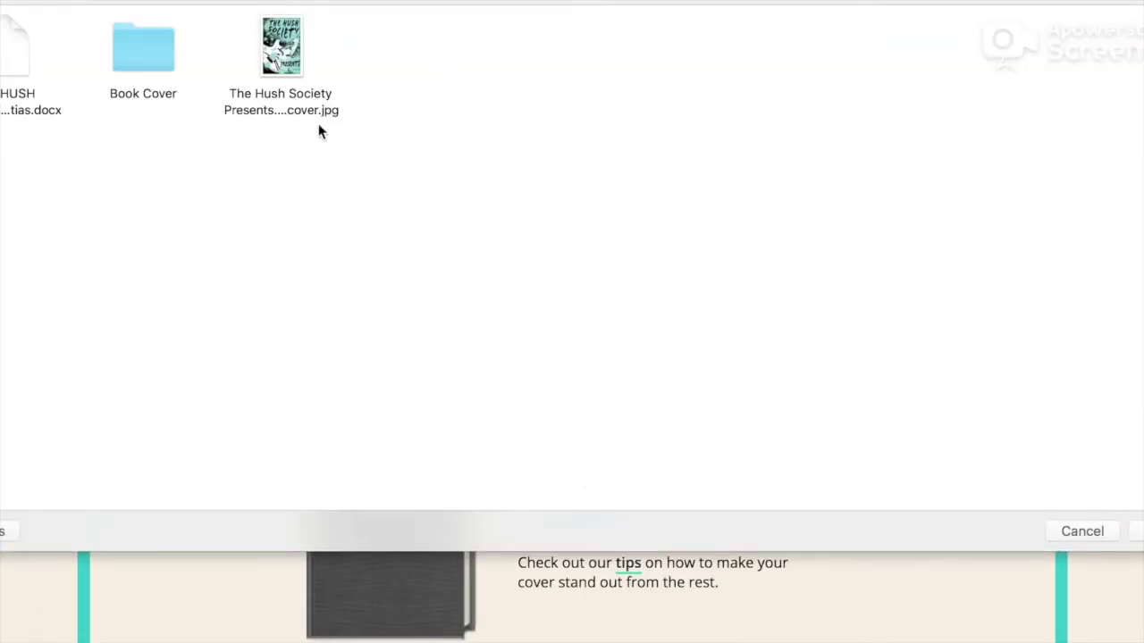
{"action": "double_click", "coordinate": [273, 46]}
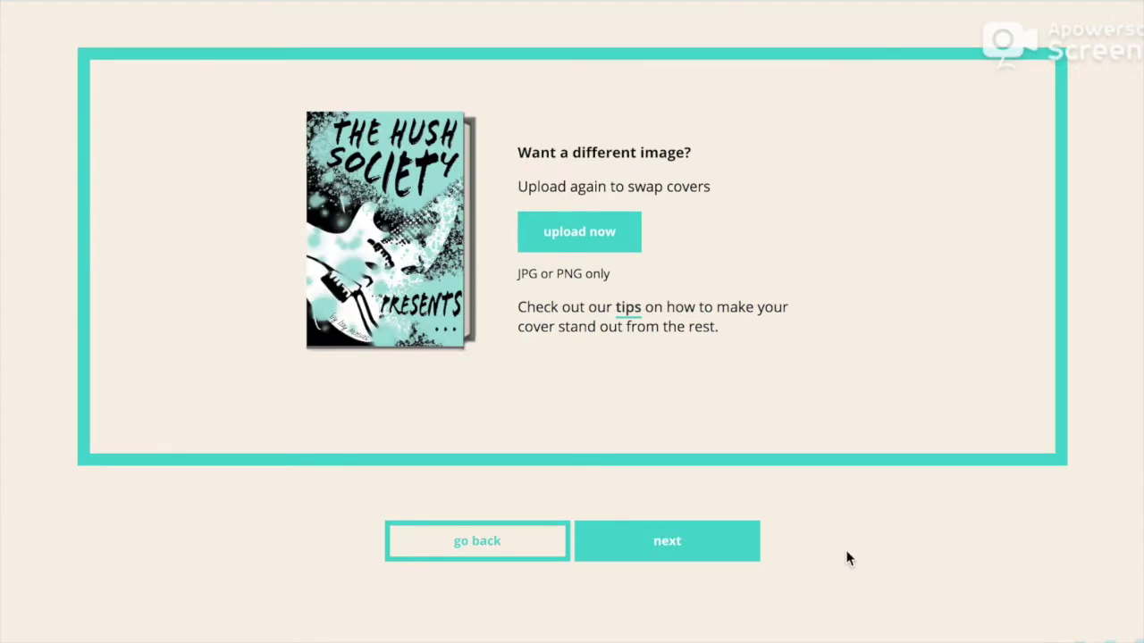
{"action": "left_click", "coordinate": [683, 549]}
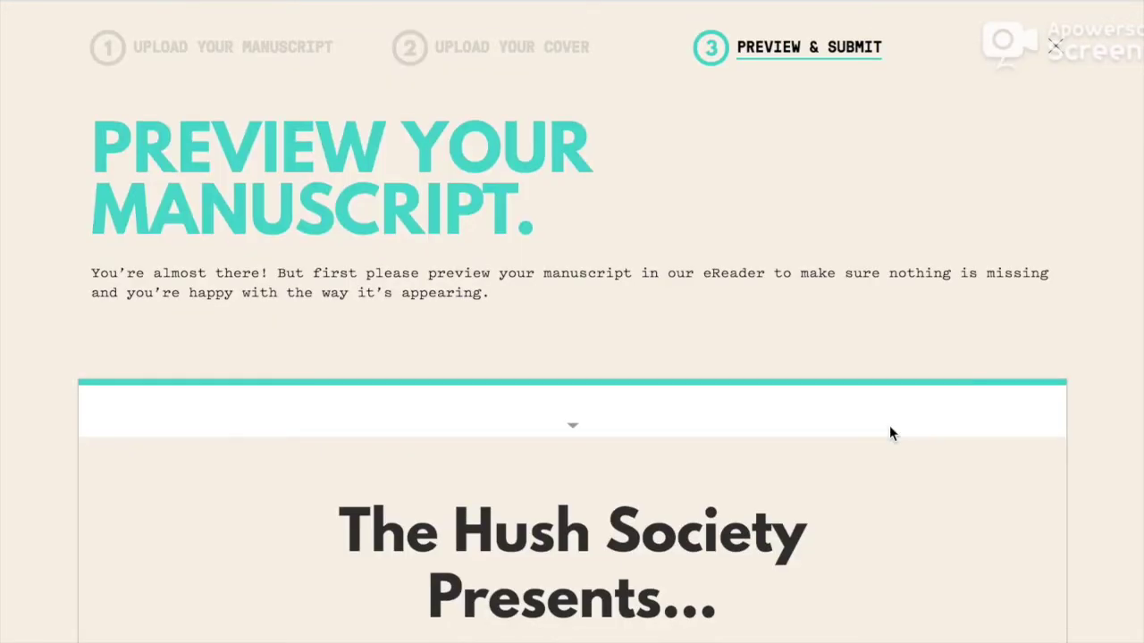
Page through the eReader preview from the title page into the chapters to check the manuscript's text and layout.
{"action": "scroll", "coordinate": [572, 357], "scroll_direction": "down", "scroll_amount": 5}
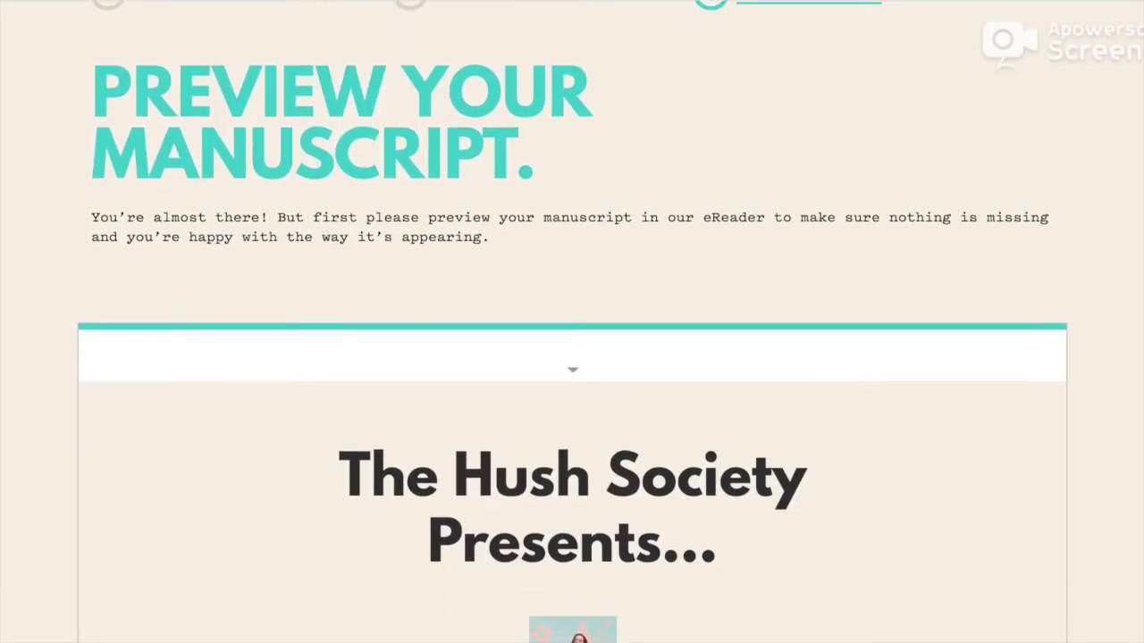
{"action": "scroll", "coordinate": [571, 357], "scroll_direction": "down", "scroll_amount": 1}
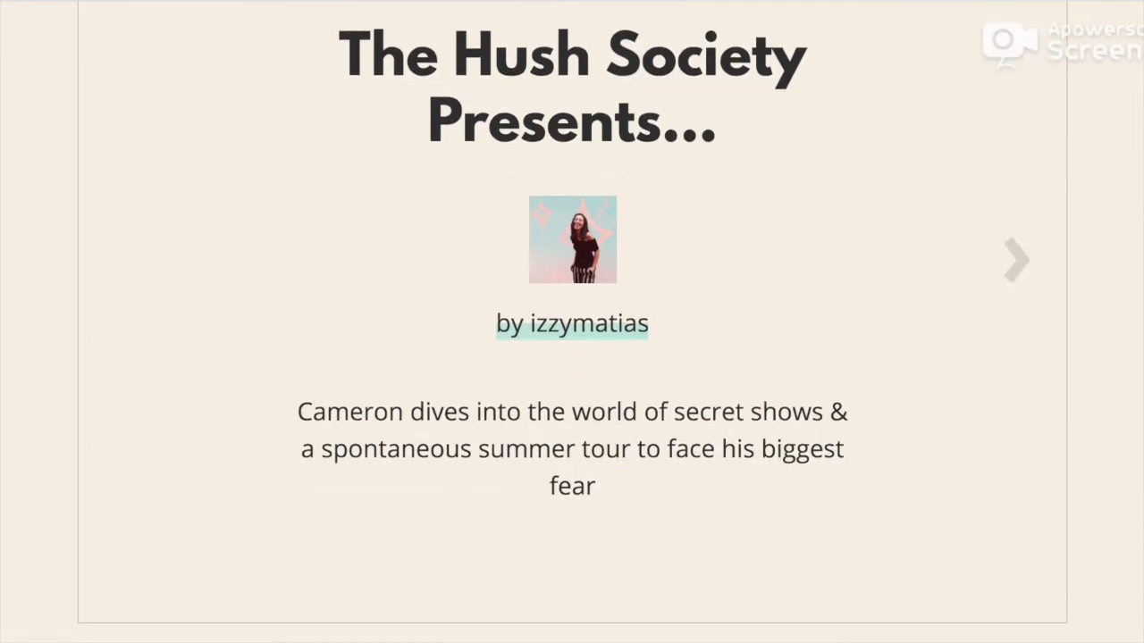
{"action": "scroll", "coordinate": [572, 358], "scroll_direction": "up", "scroll_amount": 1}
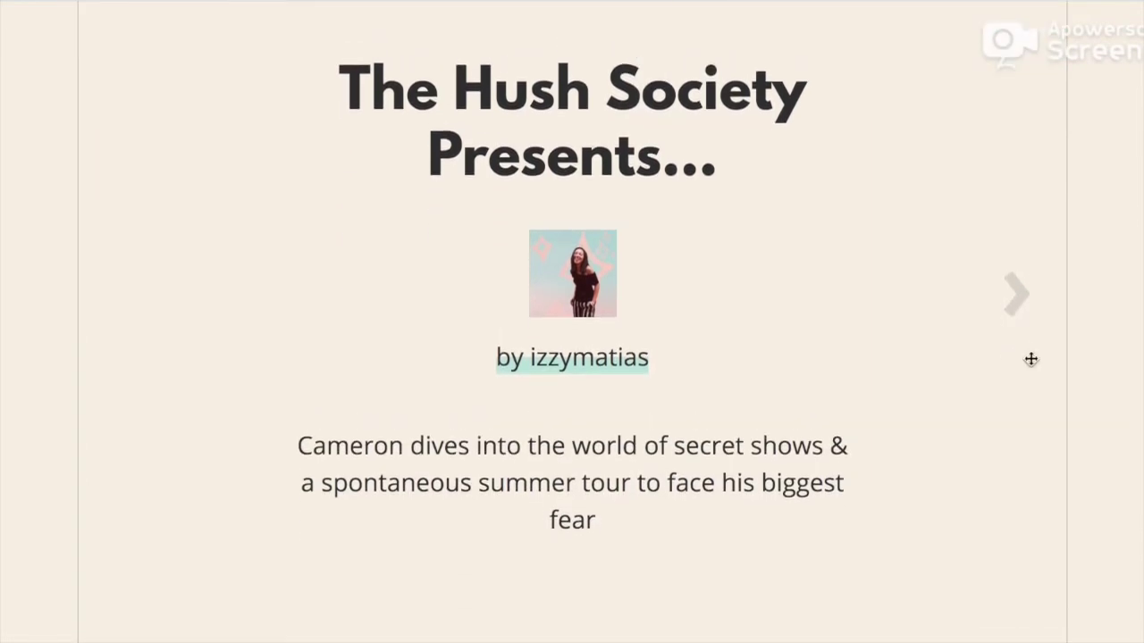
{"action": "left_click", "coordinate": [1018, 300]}
{"action": "left_click", "coordinate": [1017, 323]}
{"action": "left_click", "coordinate": [1025, 353]}
{"action": "left_click", "coordinate": [1026, 356]}
{"action": "left_click", "coordinate": [1018, 348]}
{"action": "left_click", "coordinate": [1016, 346]}
{"action": "left_click", "coordinate": [1014, 362]}
{"action": "left_click", "coordinate": [1014, 352]}
{"action": "left_click", "coordinate": [1014, 295]}
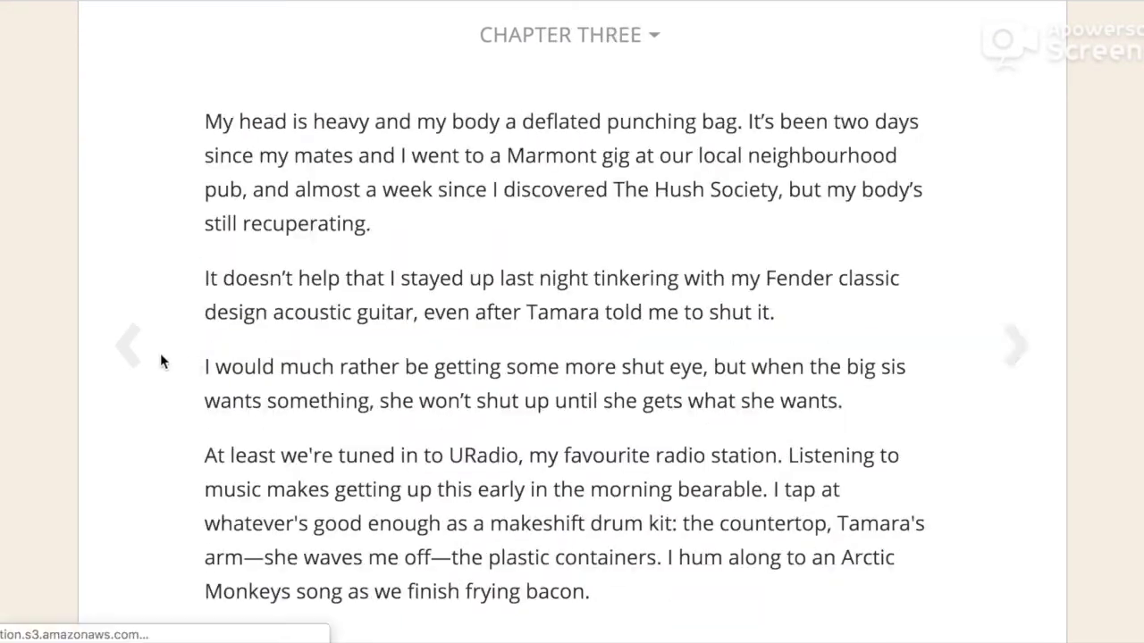
{"action": "left_click", "coordinate": [1016, 345]}
Open the preview's chapter list and look through its entries.
{"action": "left_click", "coordinate": [572, 36]}
{"action": "scroll", "coordinate": [485, 360], "scroll_direction": "down", "scroll_amount": 10}
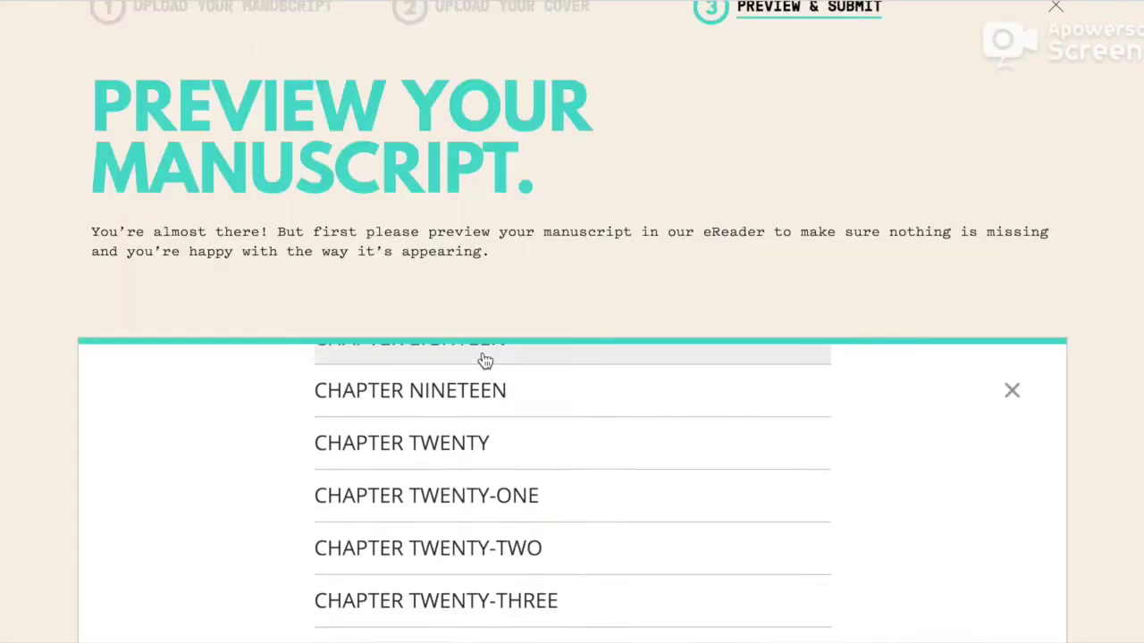